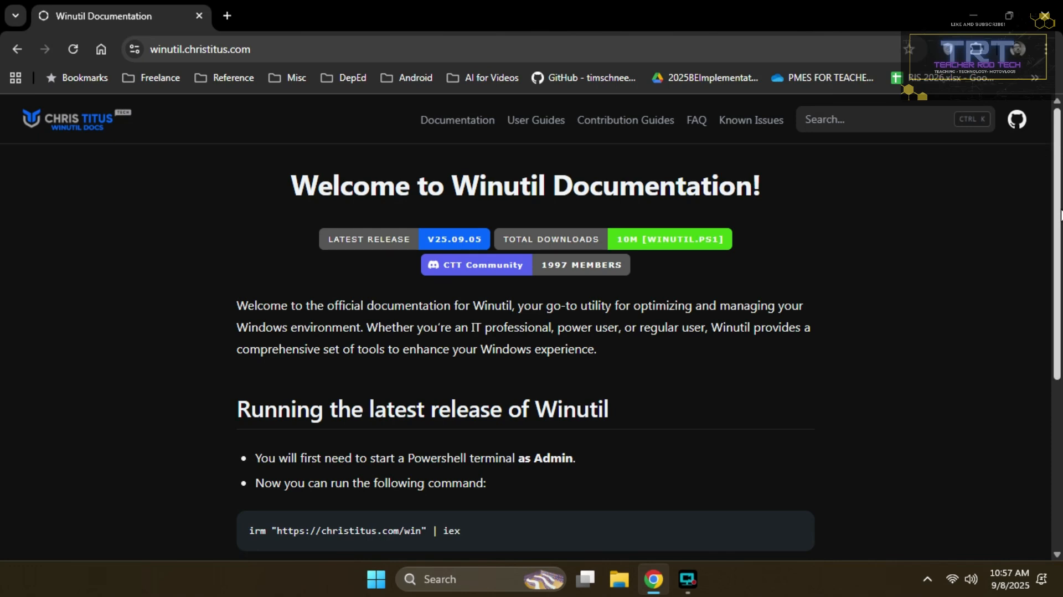
# Step: Find the Winutil launch command on the documentation page and open Terminal with administrator rights
pyautogui.scroll(-2, 1061, 215)
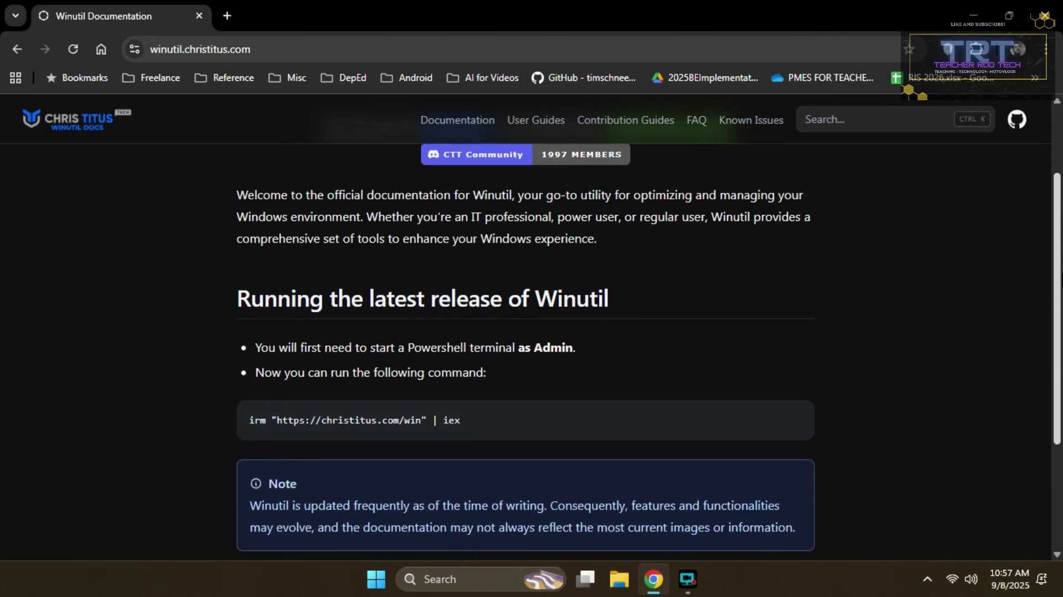
pyautogui.scroll(-3, 1061, 215)
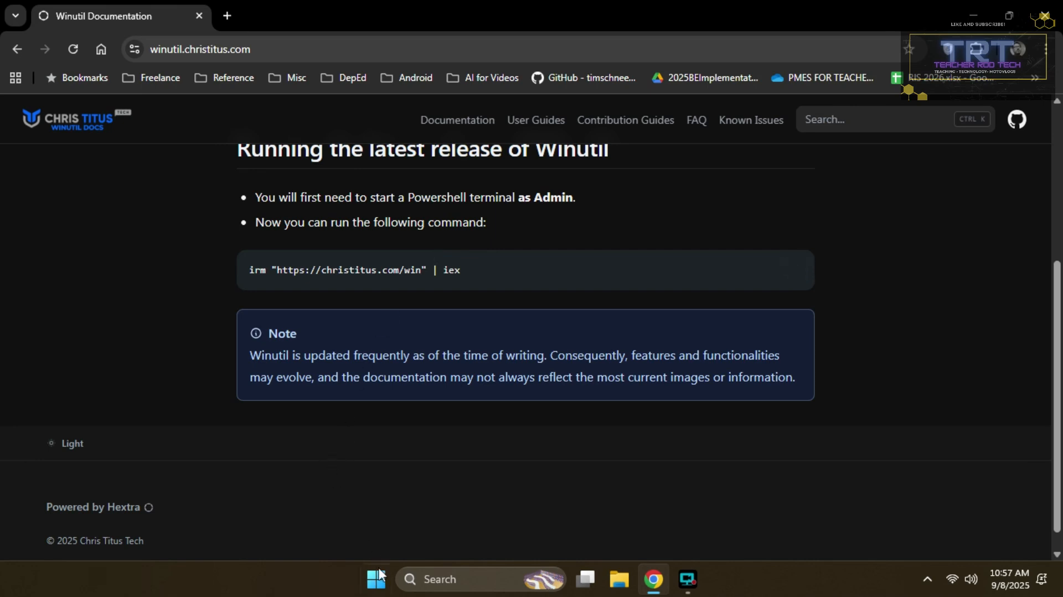
pyautogui.click(379, 585)
pyautogui.rightClick(379, 586)
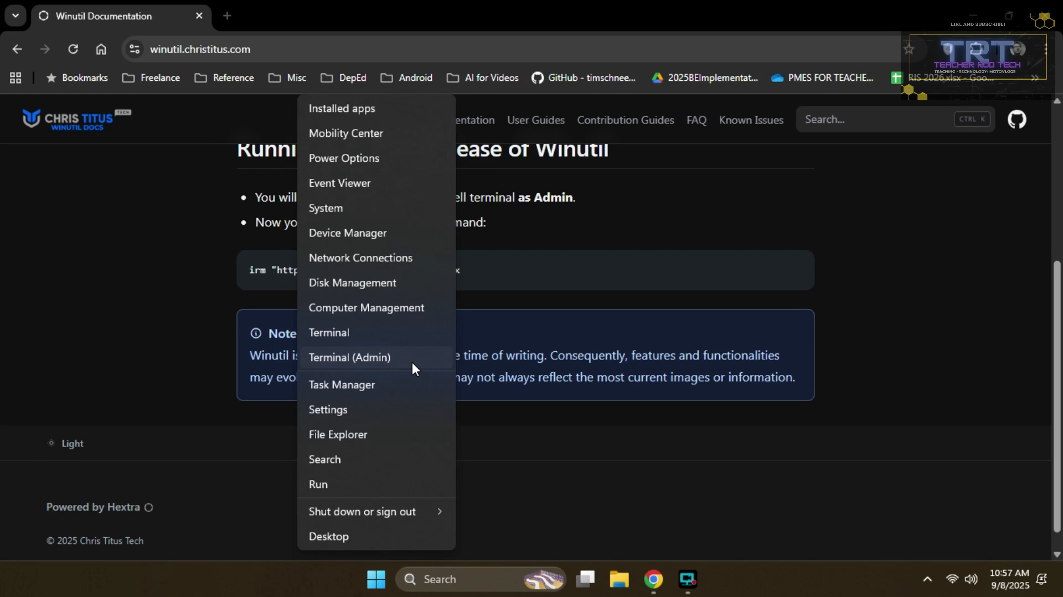
pyautogui.click(517, 301)
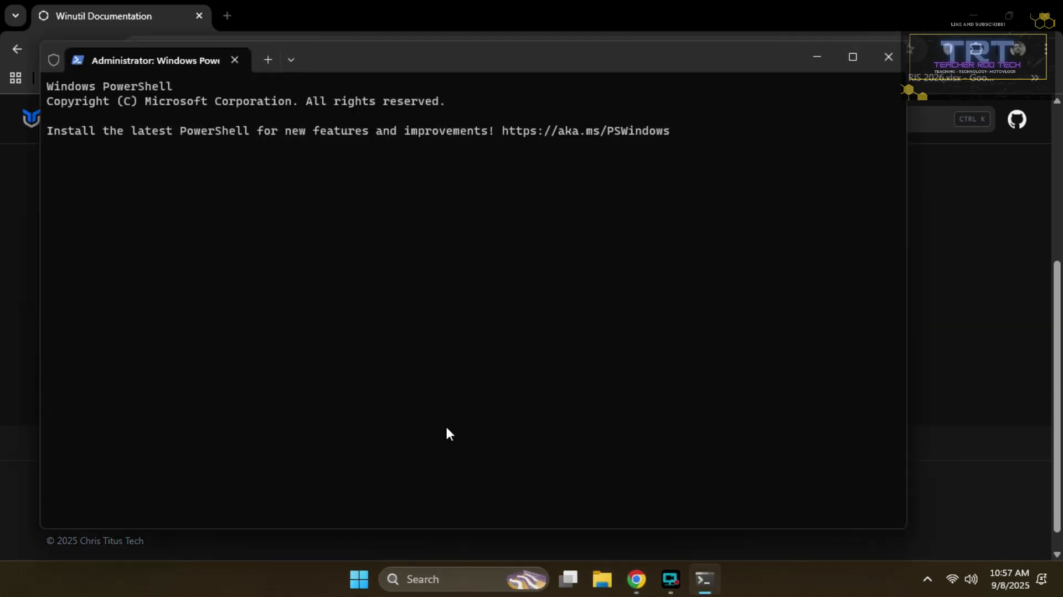
pyautogui.click(673, 4)
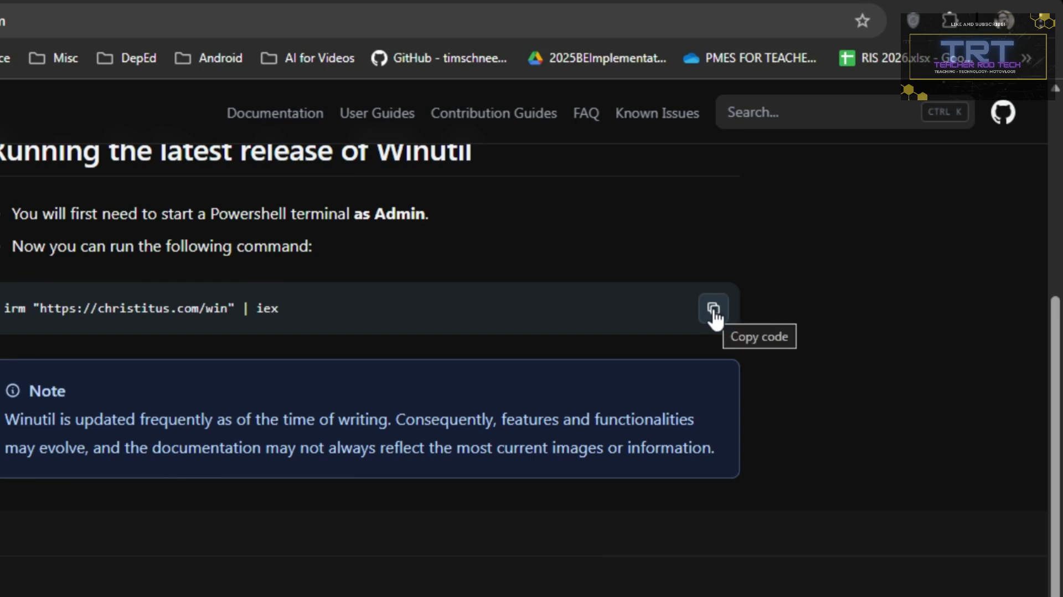
pyautogui.click(714, 310)
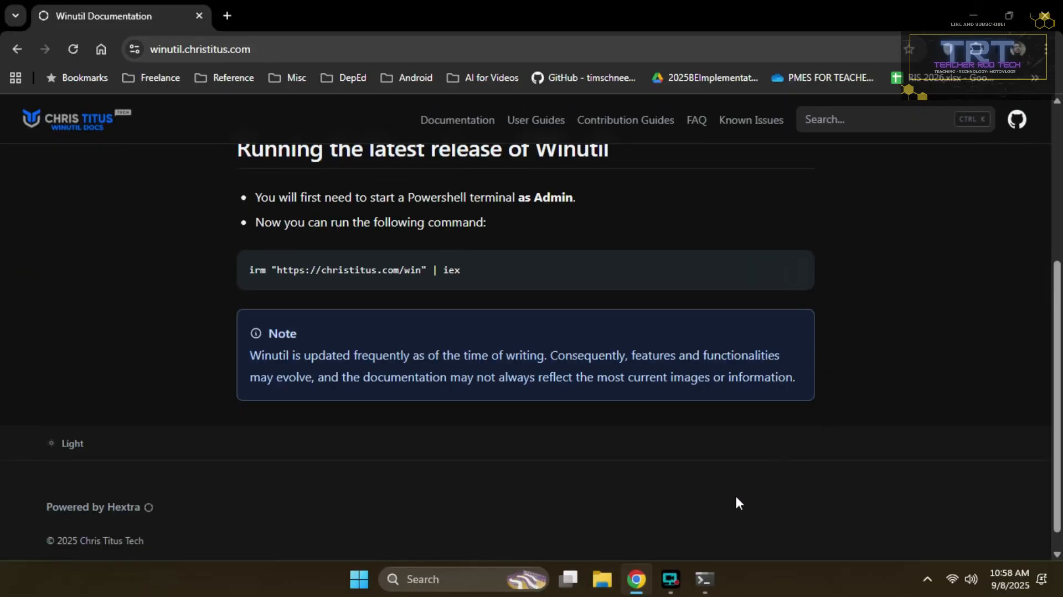
pyautogui.click(706, 578)
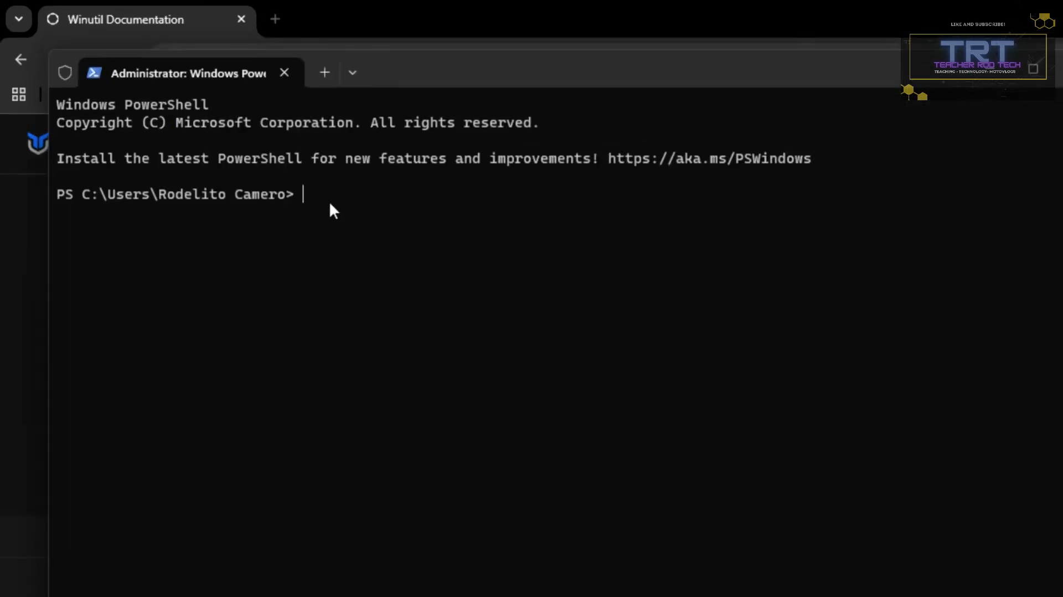
pyautogui.hotkey('ctrl', 'v')
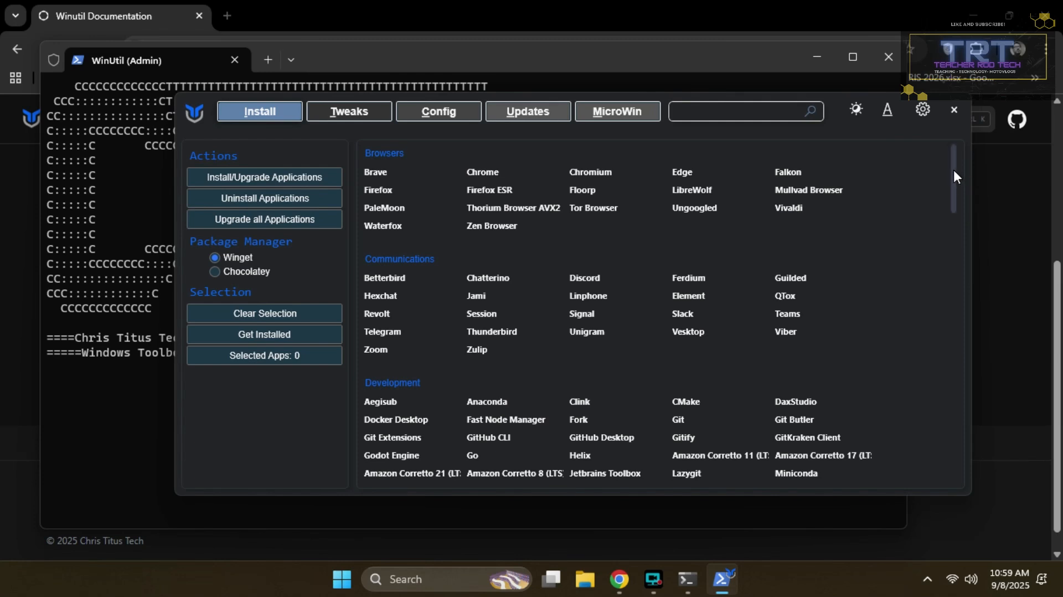
# Step: Compare the Standard and Minimal recommended tweak selections and keep the Standard selection
pyautogui.moveTo(952, 169); pyautogui.dragTo(963, 344)
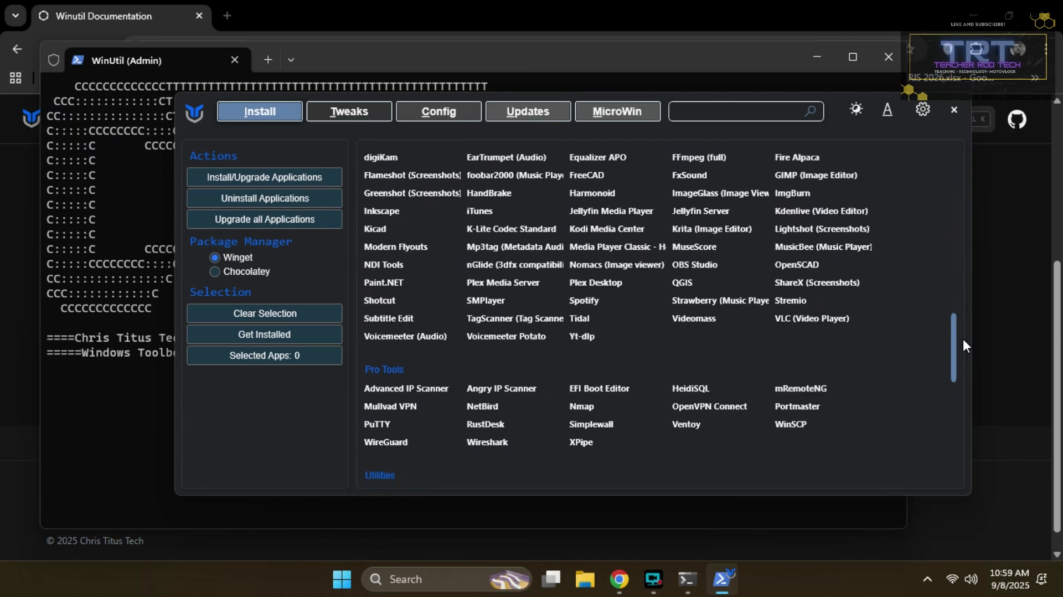
pyautogui.moveTo(963, 340); pyautogui.dragTo(976, 174)
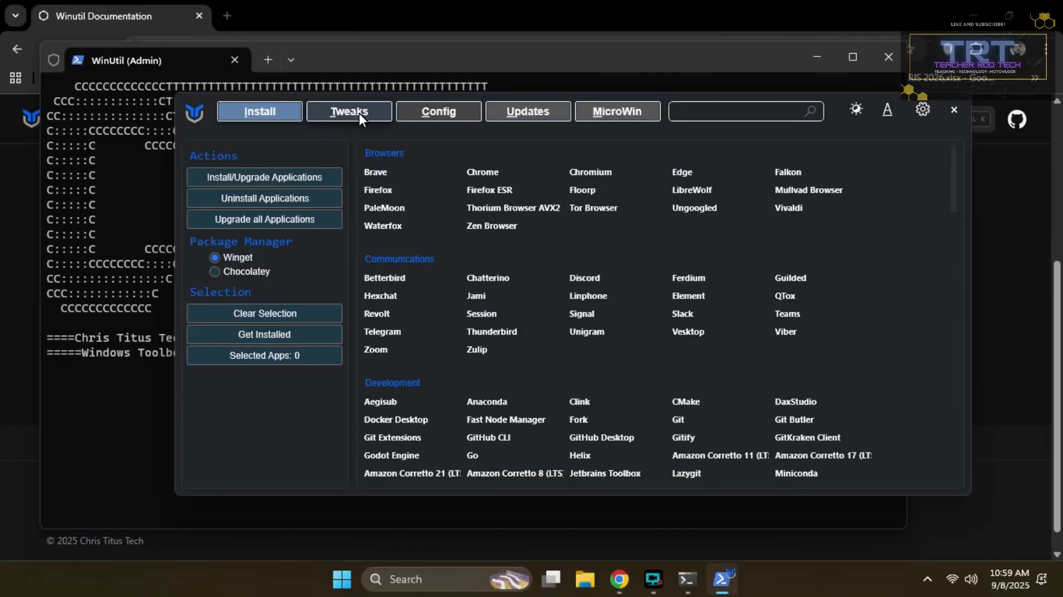
pyautogui.click(452, 136)
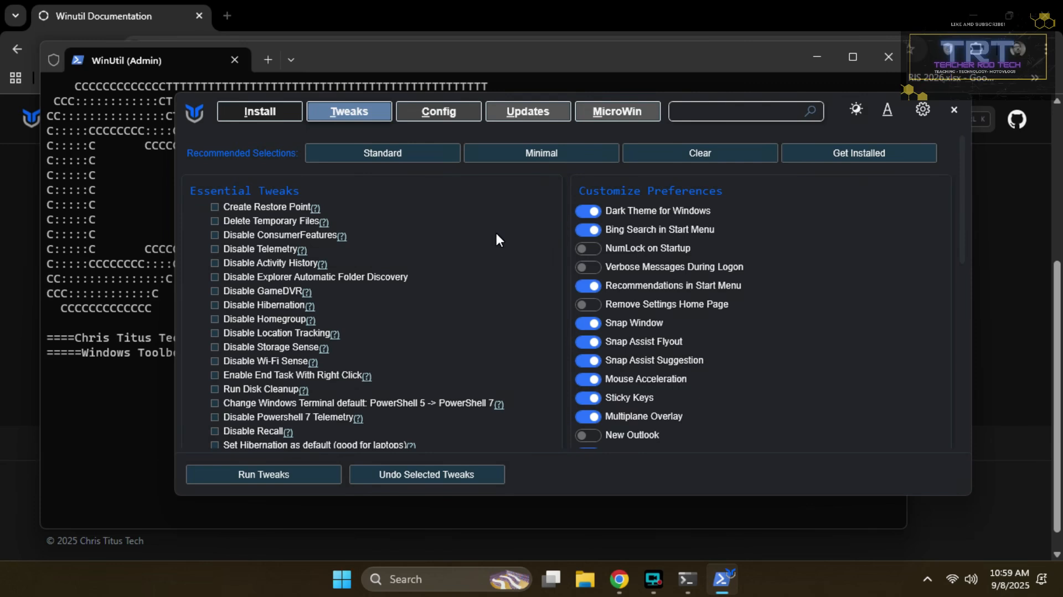
pyautogui.click(386, 158)
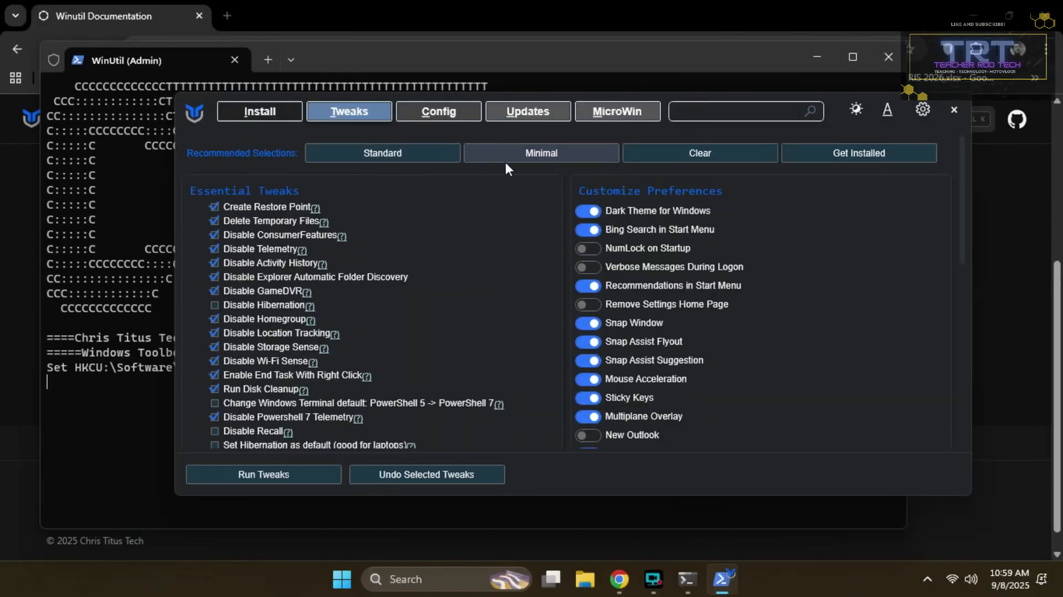
pyautogui.click(511, 160)
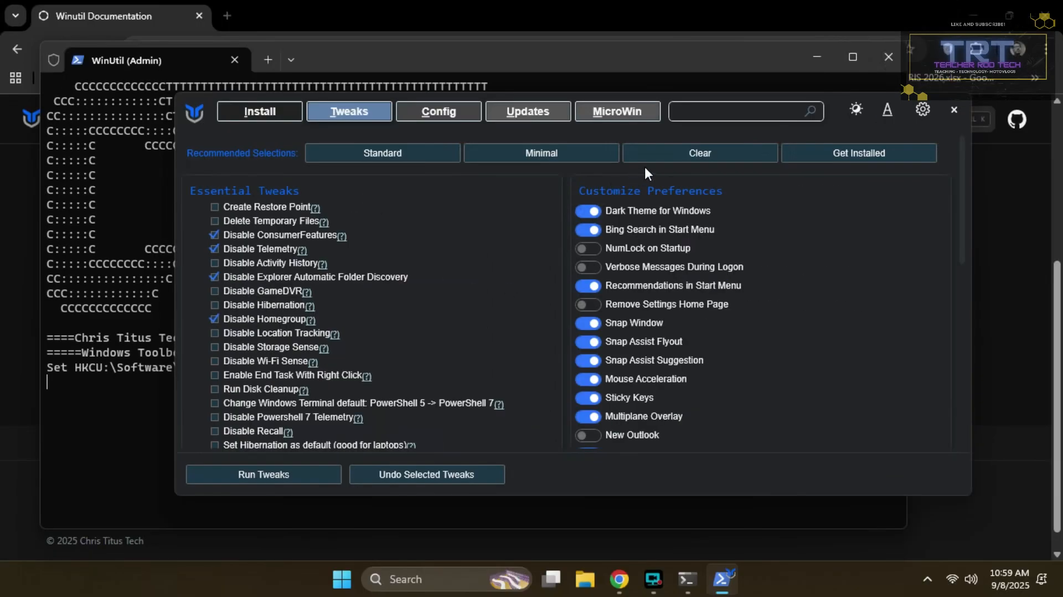
pyautogui.click(401, 157)
# Step: Add Disable Recall, Debloat Brave and Debloat Edge to the selected essential tweaks
pyautogui.moveTo(314, 215)
pyautogui.moveTo(963, 241); pyautogui.dragTo(961, 288)
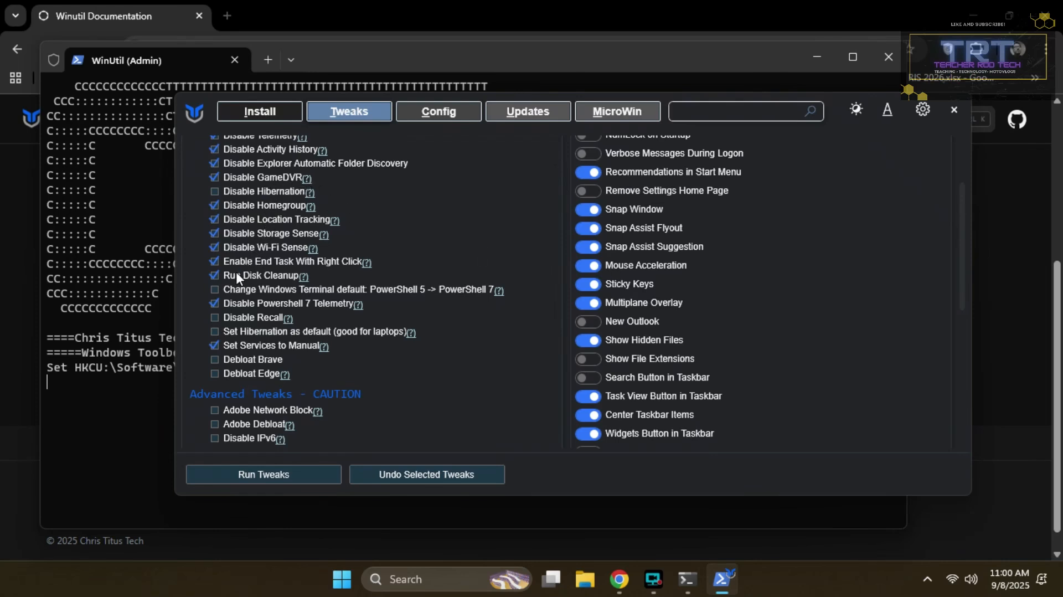
pyautogui.moveTo(222, 292)
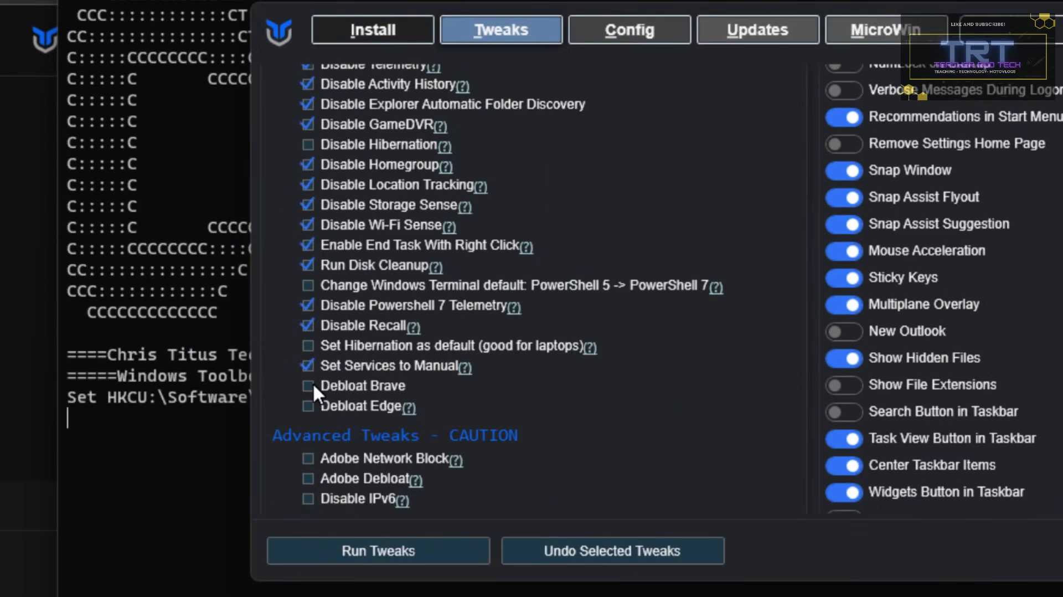
pyautogui.click(313, 384)
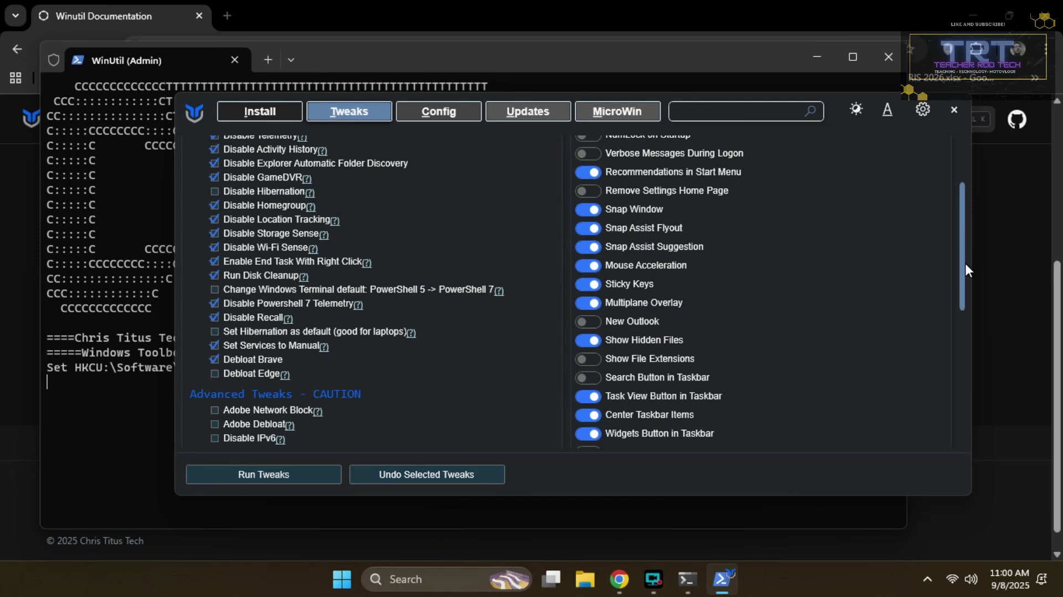
pyautogui.scroll(-1, 963, 282)
pyautogui.moveTo(962, 277); pyautogui.dragTo(962, 310)
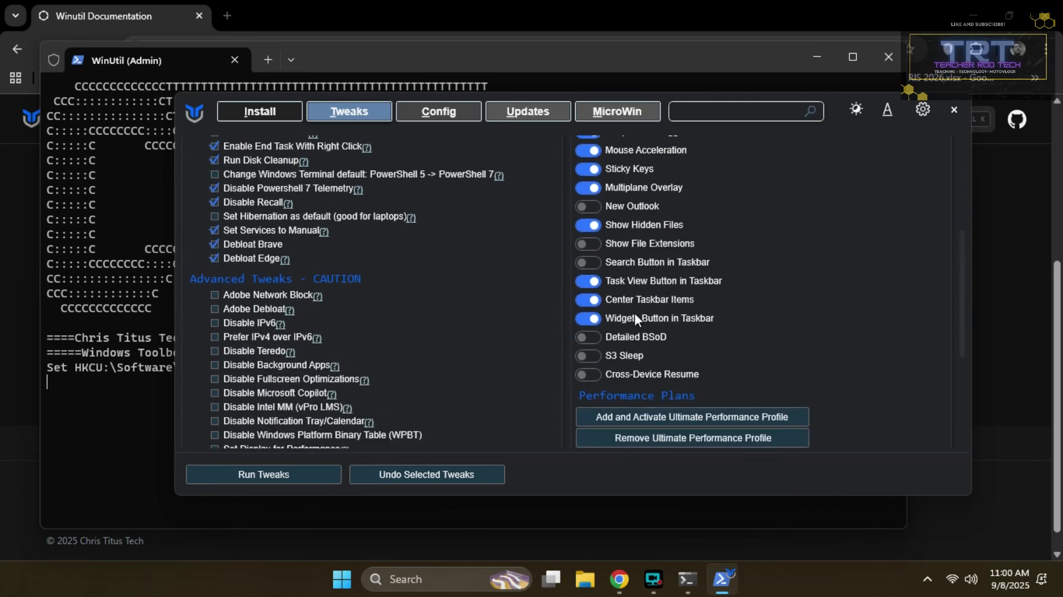
# Step: Select the advanced tweaks Disable Microsoft Copilot, Set Classic Right-Click Menu and Remove OneDrive
pyautogui.moveTo(961, 274); pyautogui.dragTo(966, 316)
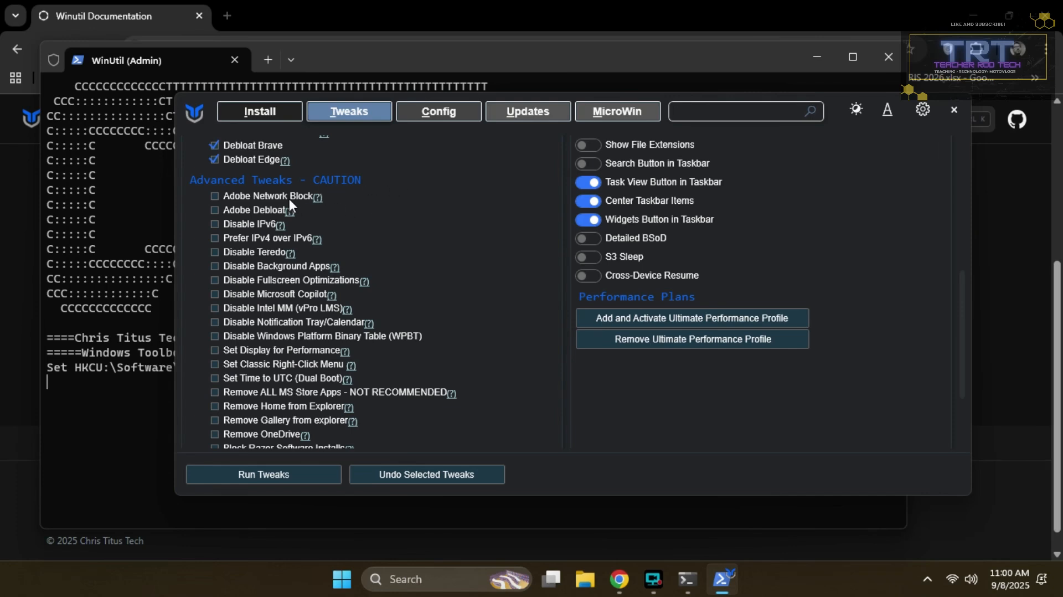
pyautogui.moveTo(289, 198)
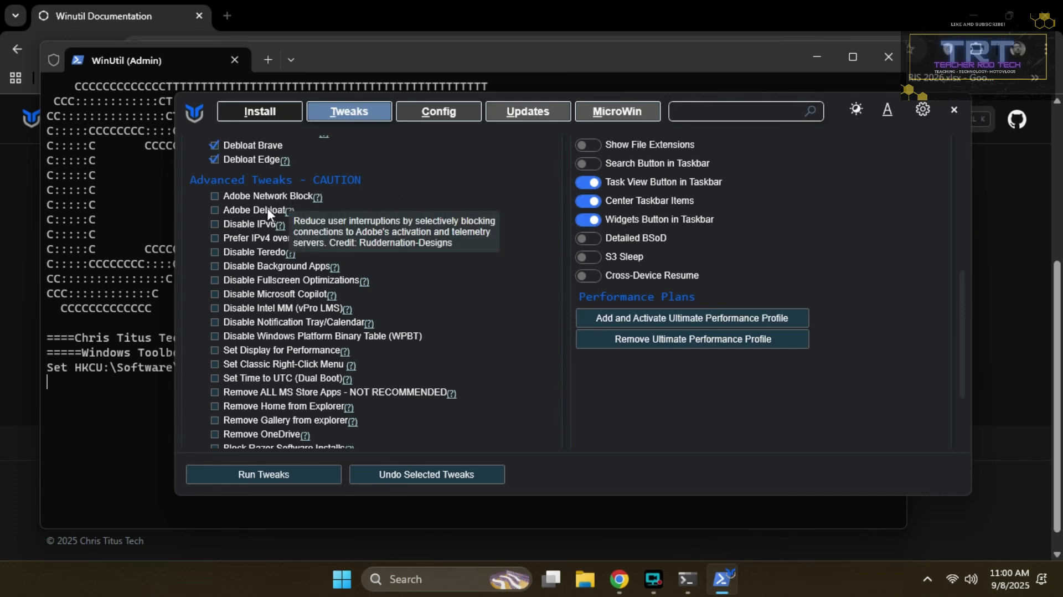
pyautogui.moveTo(257, 215)
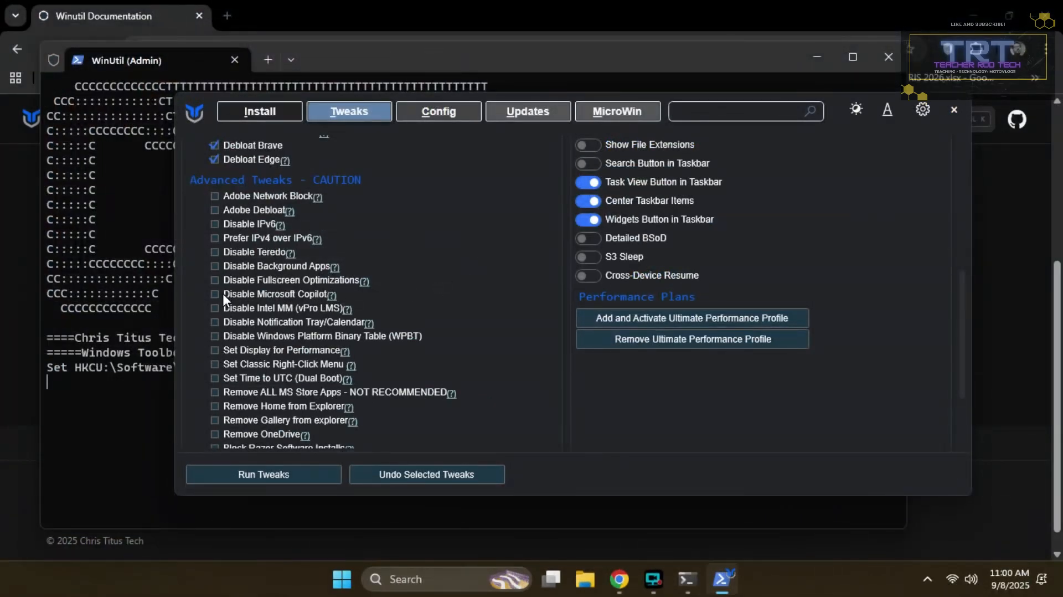
pyautogui.moveTo(214, 299)
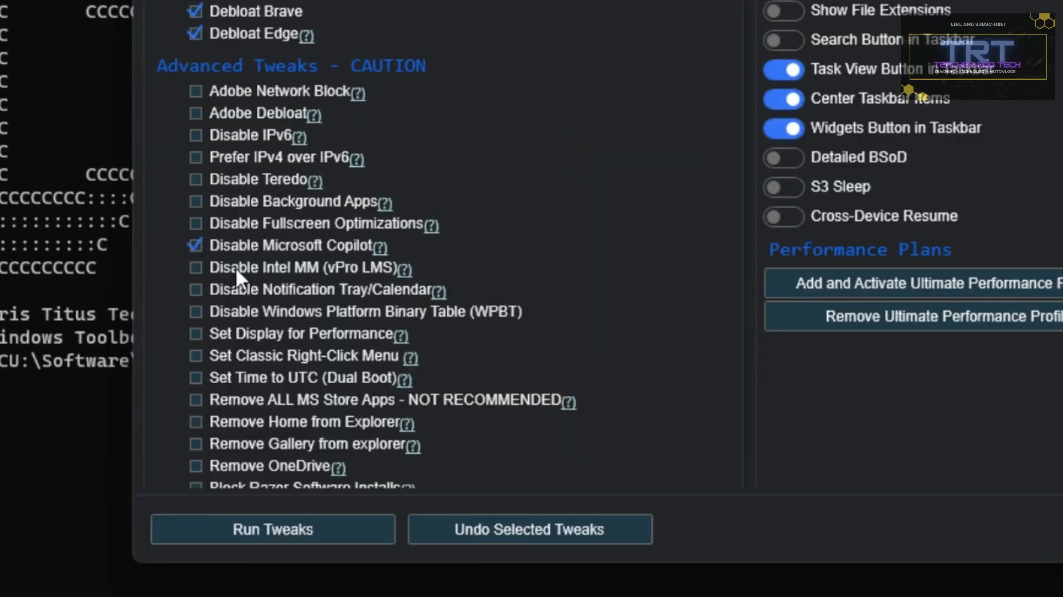
pyautogui.moveTo(340, 293)
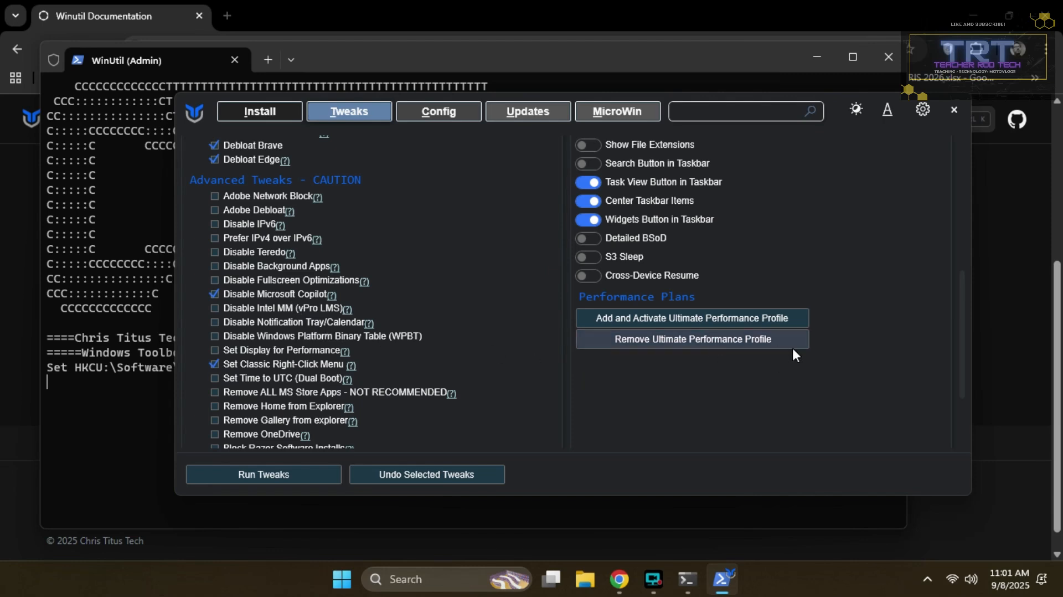
pyautogui.moveTo(962, 310); pyautogui.dragTo(961, 364)
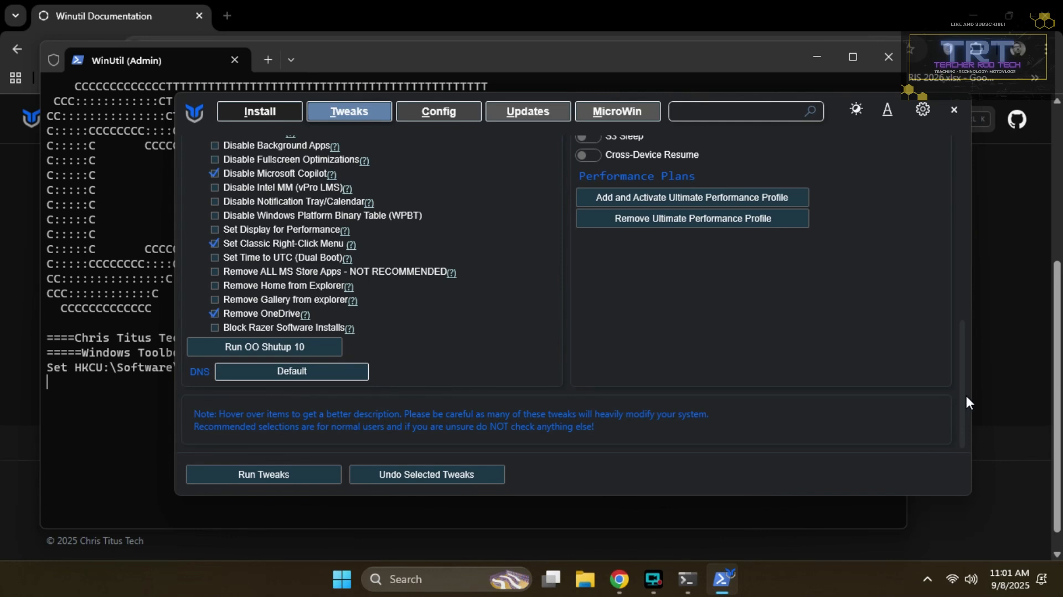
# Step: Turn off Recommendations in Start Menu, and add and activate the Ultimate Performance Profile
pyautogui.moveTo(965, 390); pyautogui.dragTo(974, 184)
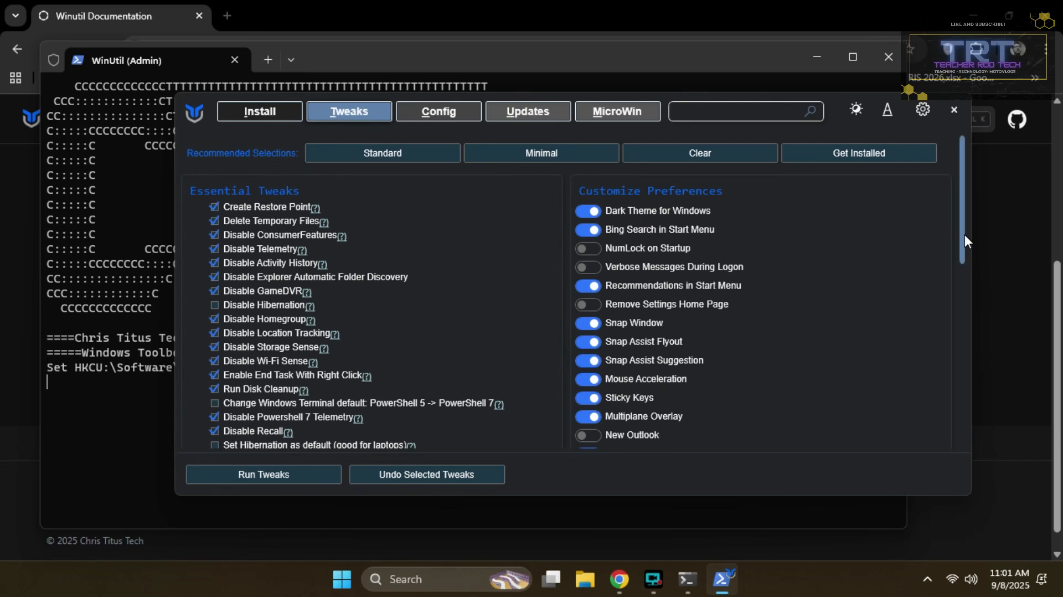
pyautogui.moveTo(964, 269); pyautogui.dragTo(962, 286)
pyautogui.moveTo(962, 253); pyautogui.dragTo(962, 253)
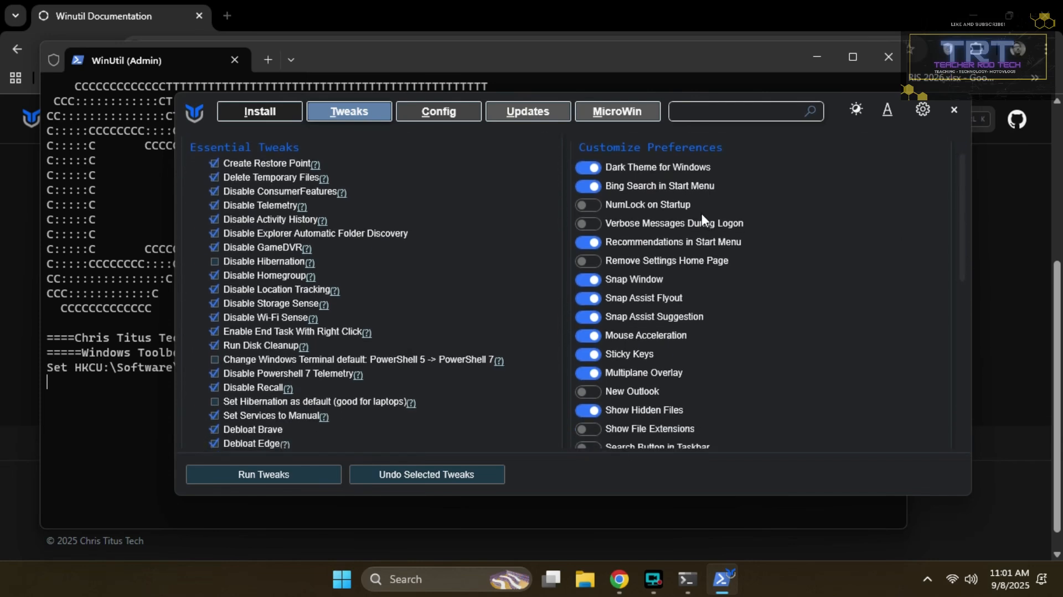
pyautogui.click(588, 243)
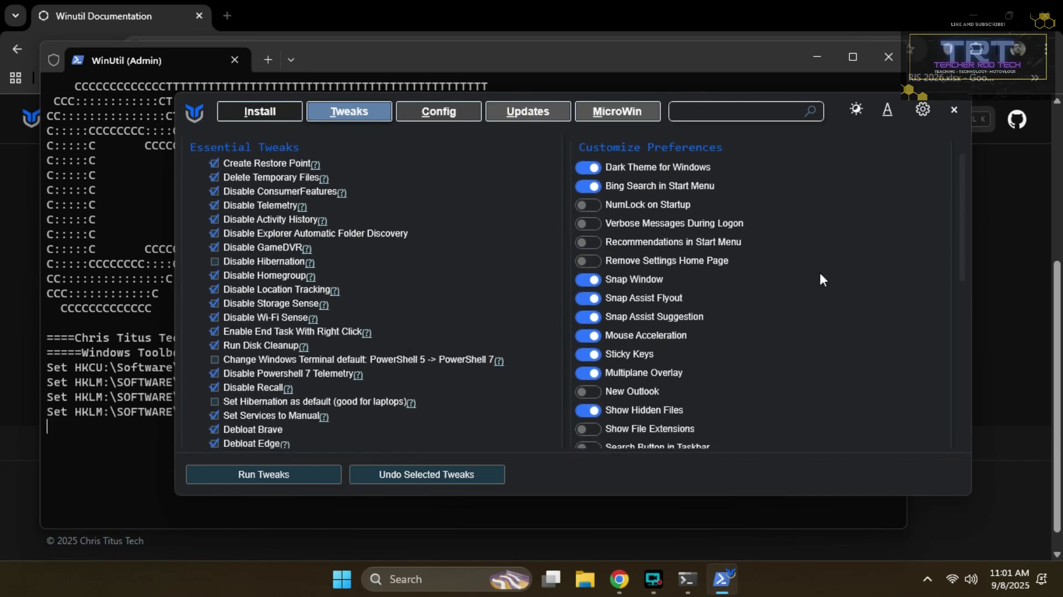
pyautogui.moveTo(961, 259); pyautogui.dragTo(957, 342)
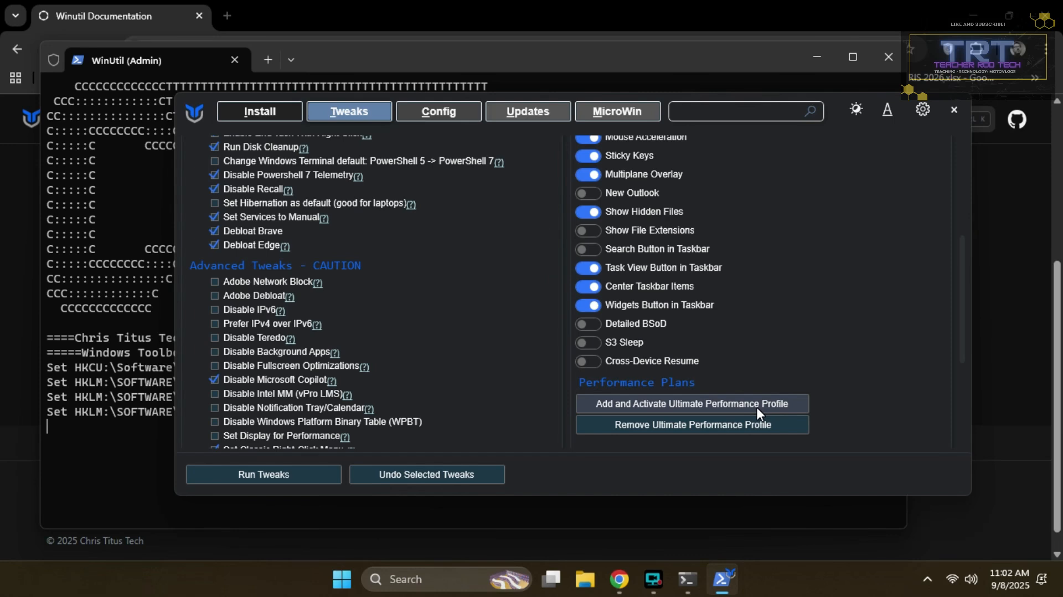
pyautogui.click(756, 412)
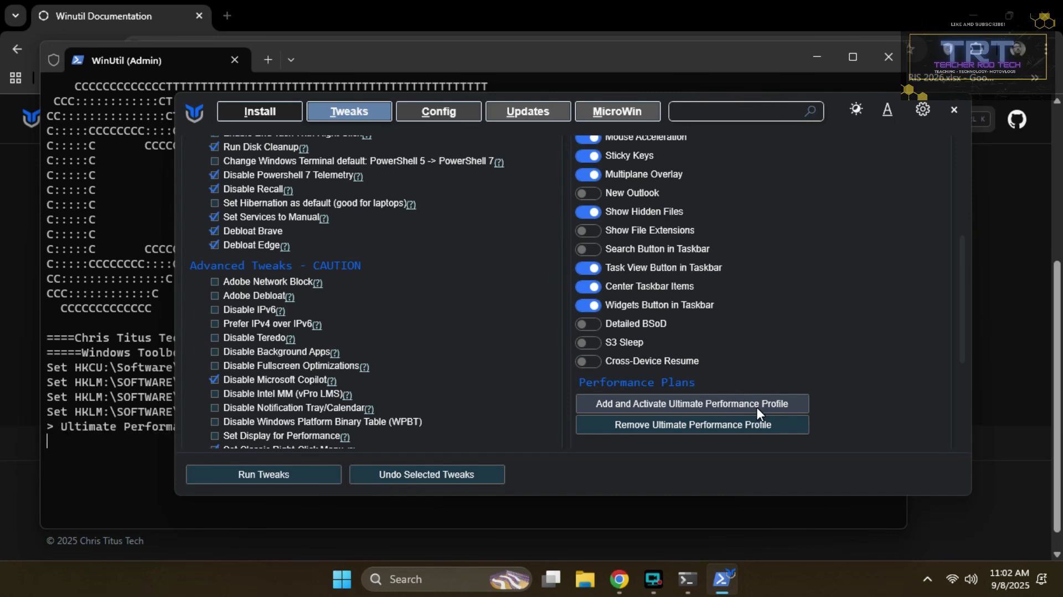
# Step: Run the selected tweaks and uncover the terminal window to follow their progress
pyautogui.moveTo(962, 357); pyautogui.dragTo(965, 414)
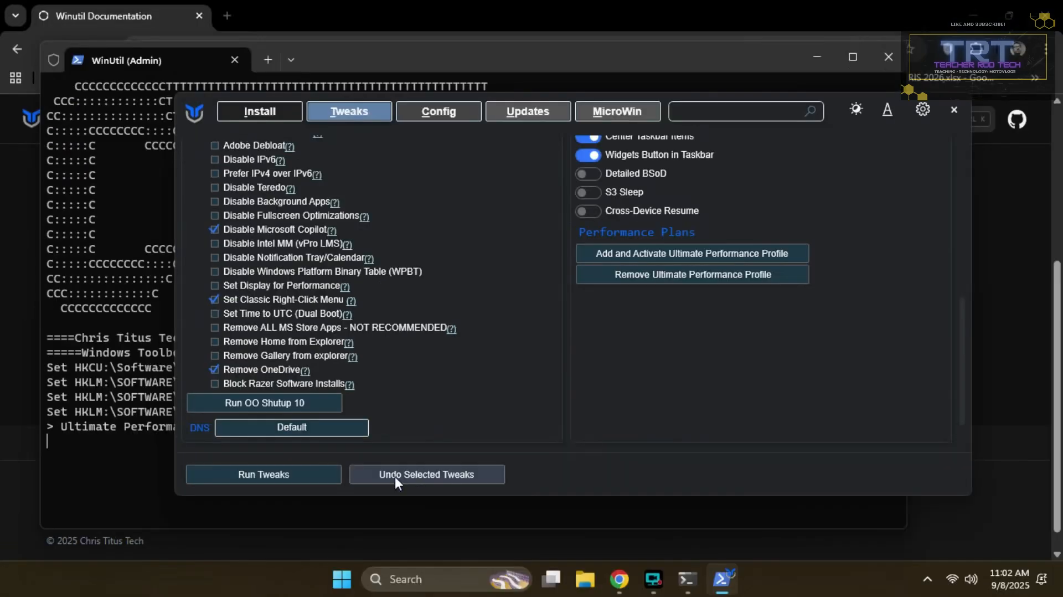
pyautogui.click(263, 475)
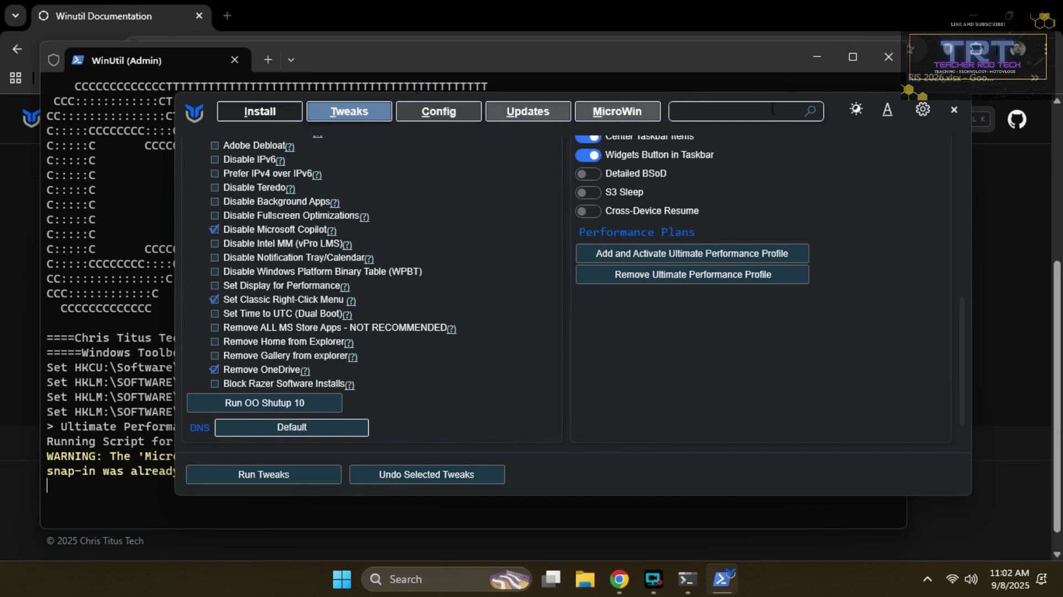
pyautogui.moveTo(833, 110); pyautogui.dragTo(939, 81)
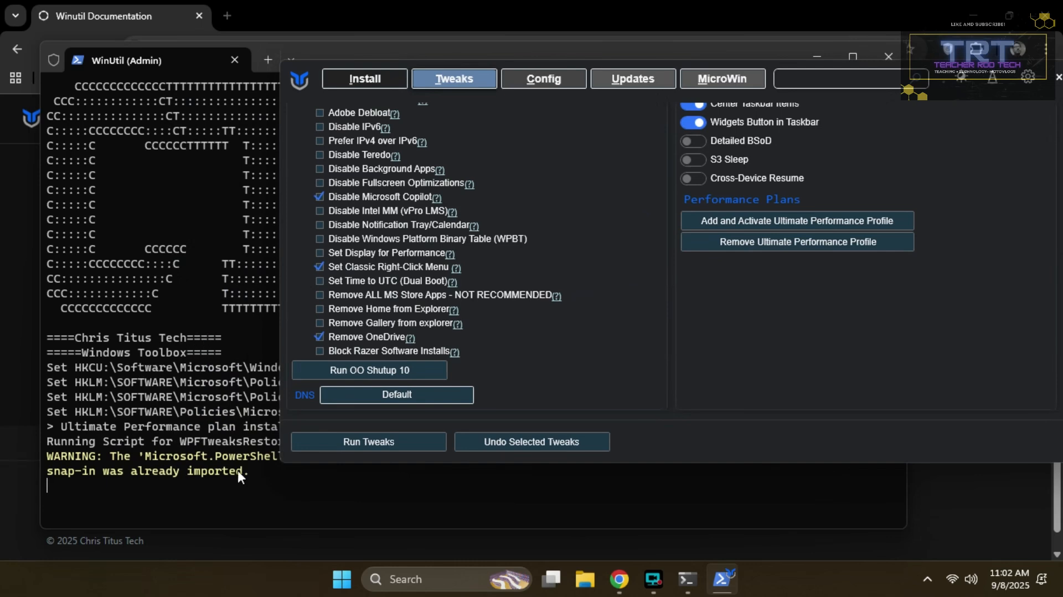
pyautogui.click(357, 50)
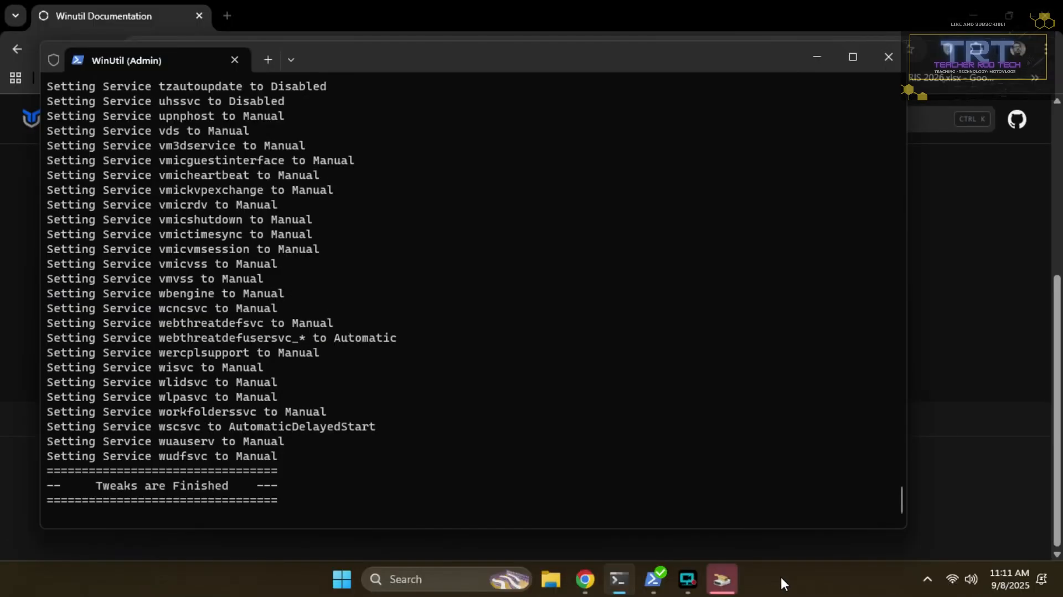
# Step: Bring up the Disk Space Notification and dismiss it
pyautogui.moveTo(1035, 586)
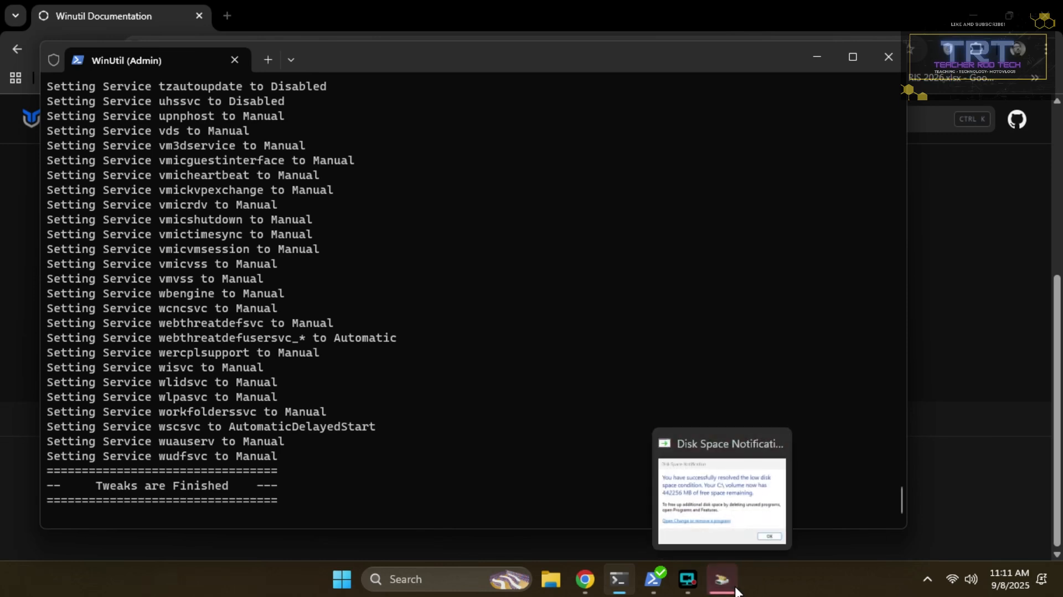
pyautogui.click(735, 589)
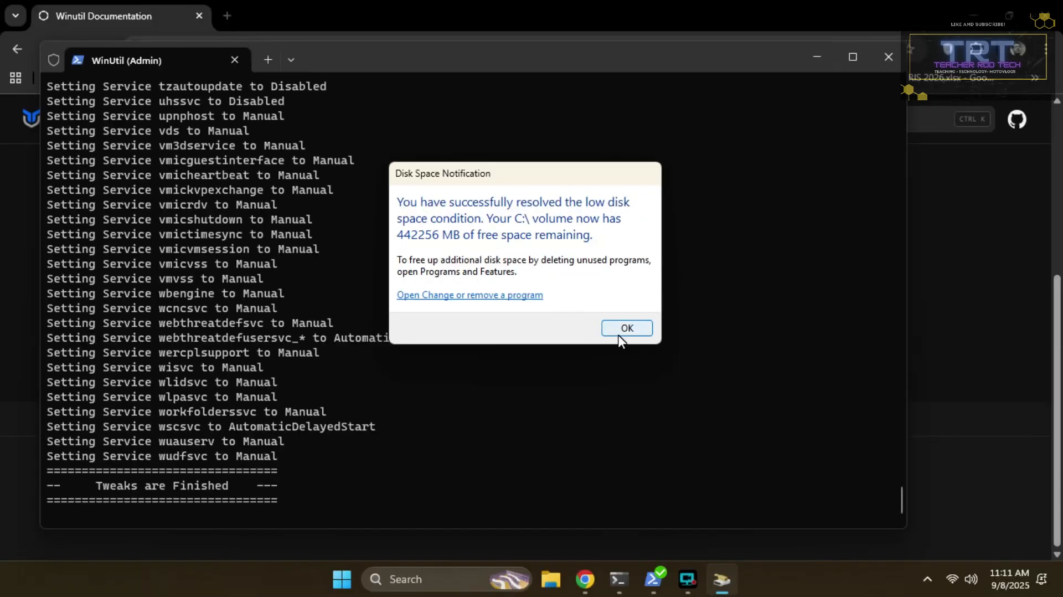
pyautogui.click(618, 337)
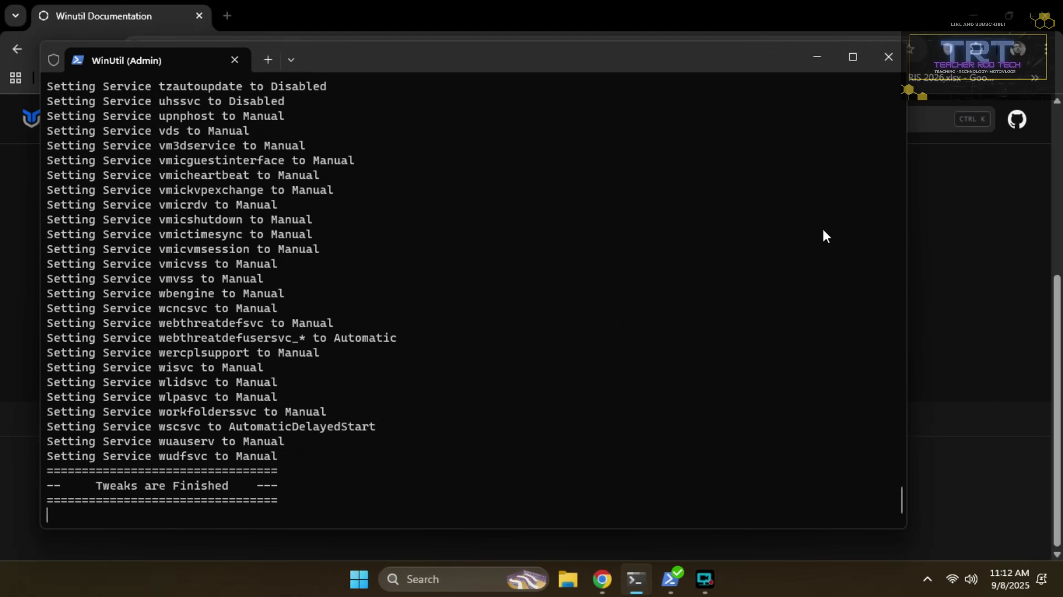
# Step: Close the Winutil window and the administrator terminal
pyautogui.click(676, 582)
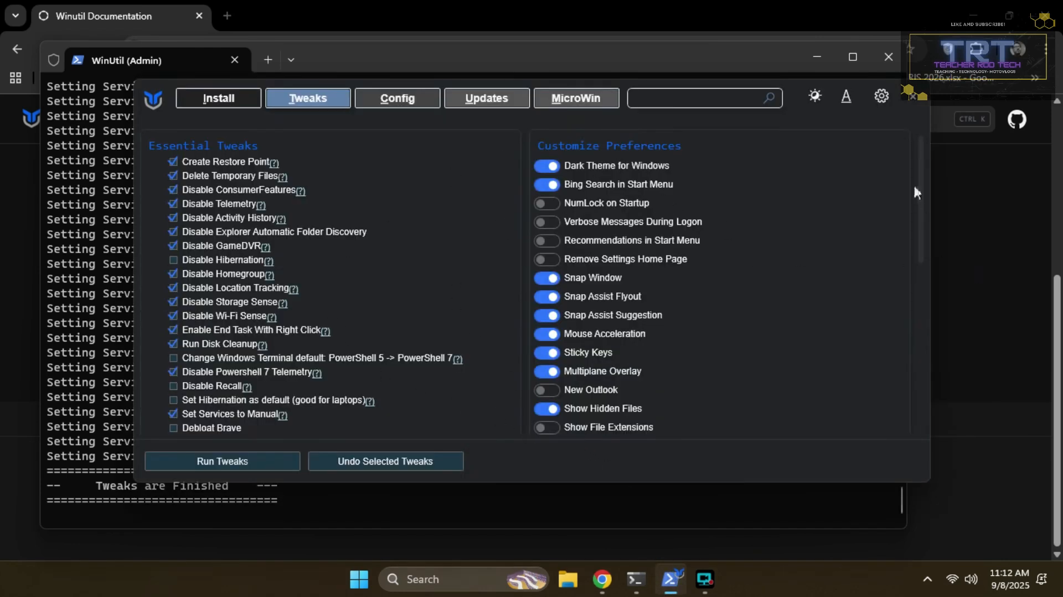
pyautogui.click(912, 98)
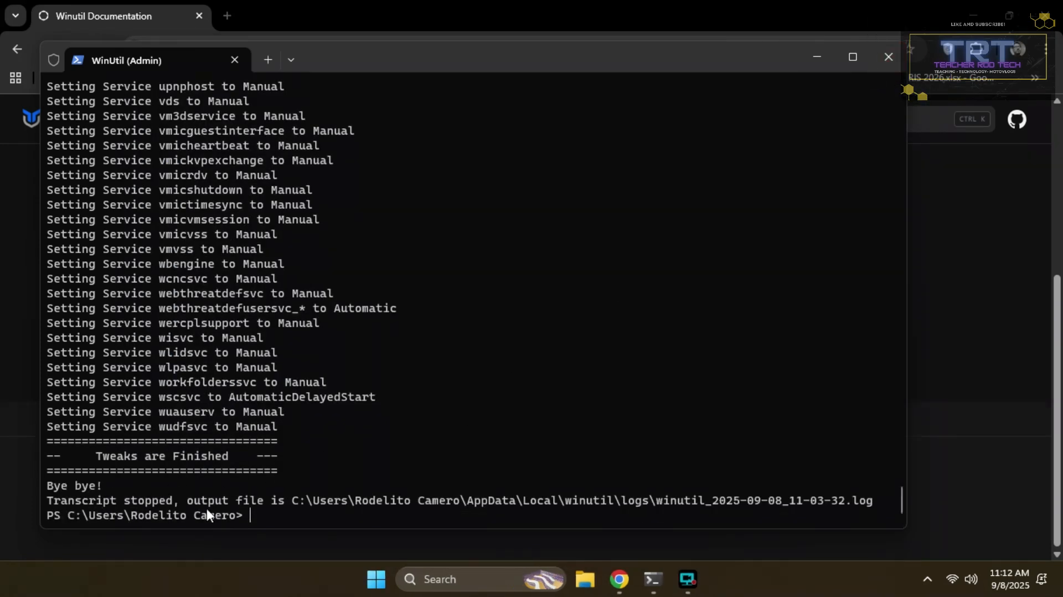
pyautogui.click(886, 64)
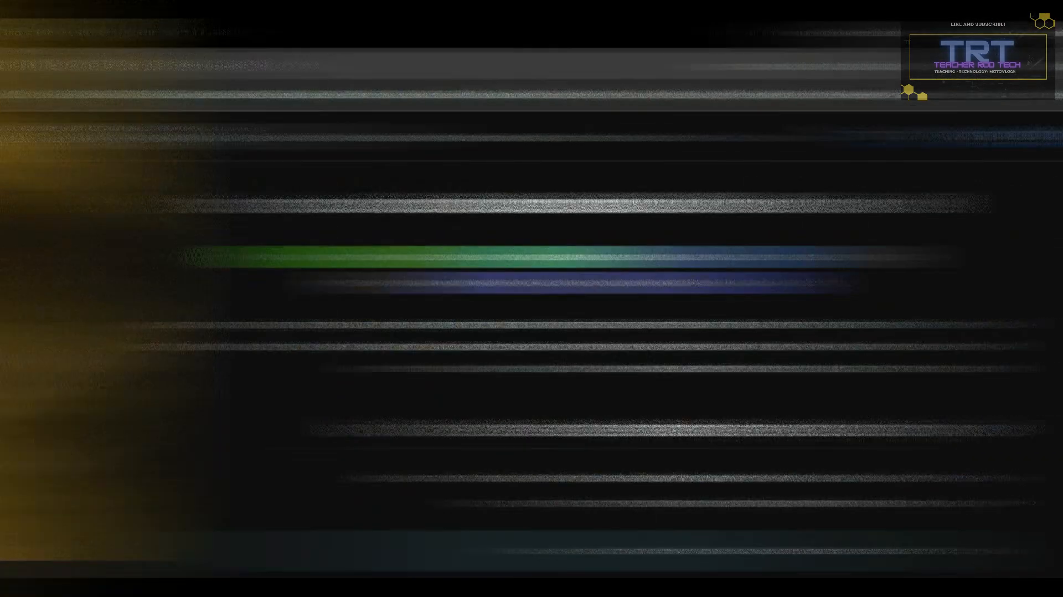